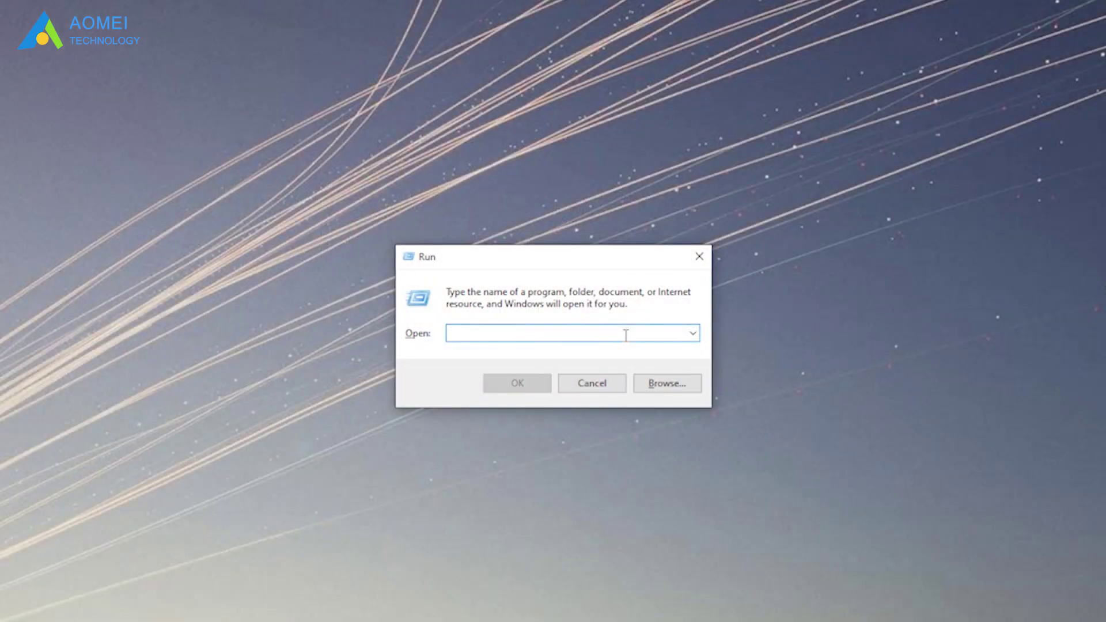
Step: Launch Disk Management with diskmgmt.msc from the Run dialog and select the HDD (E:) volume
text(disk)
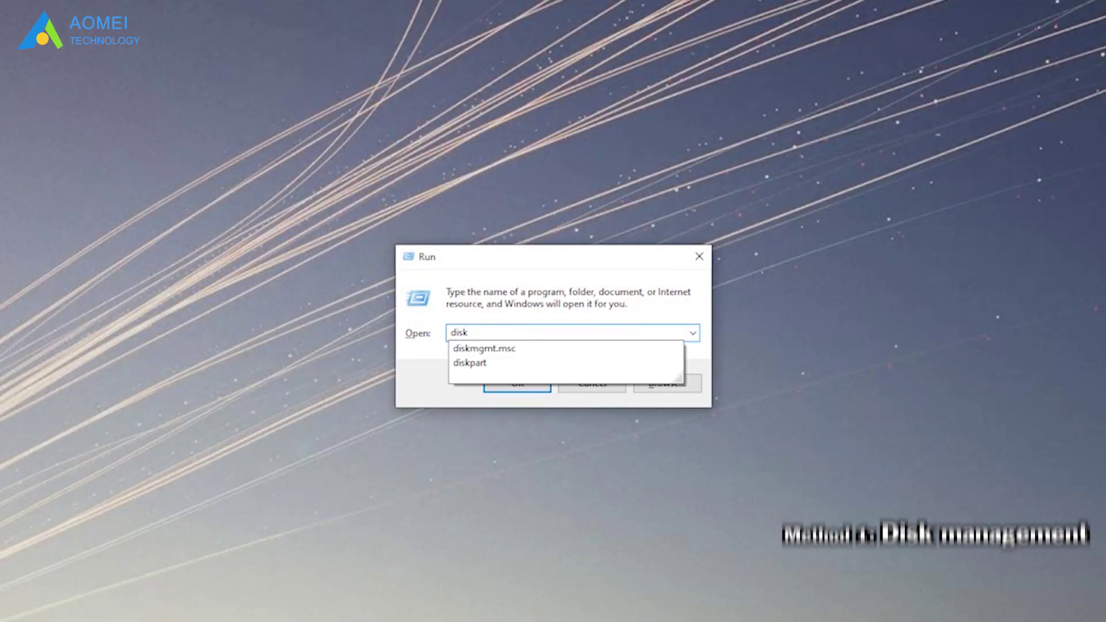
click(625, 349)
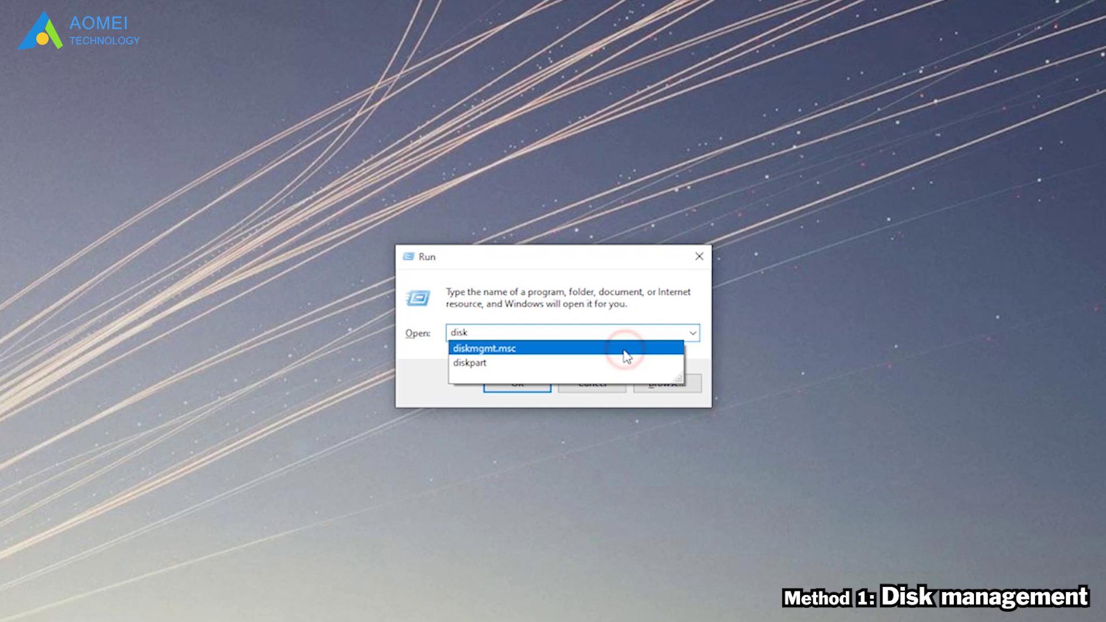
click(596, 334)
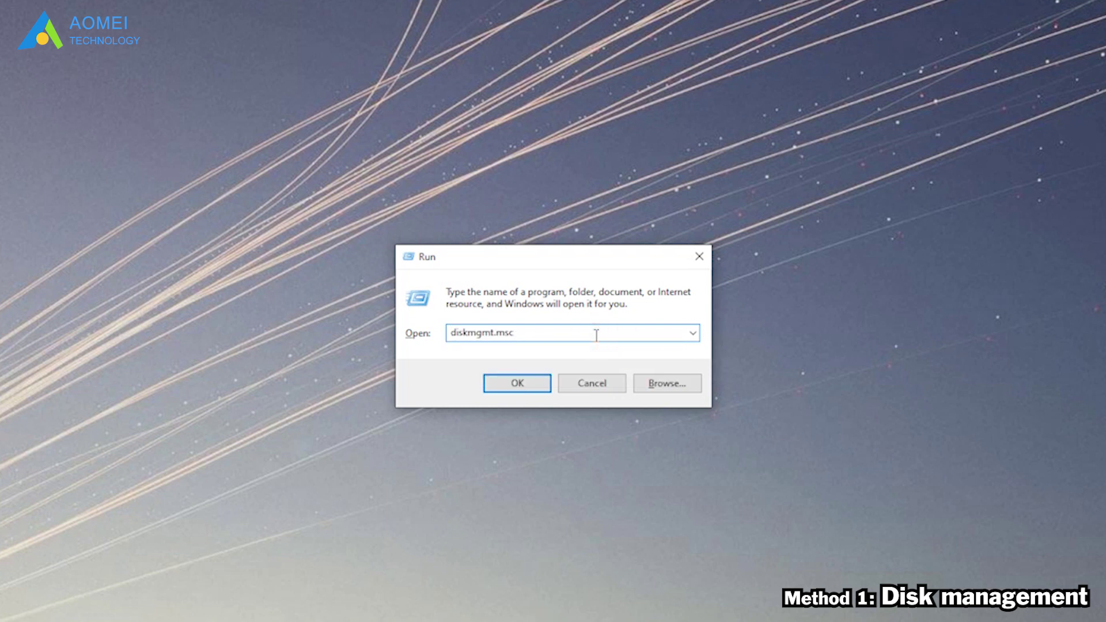
click(517, 382)
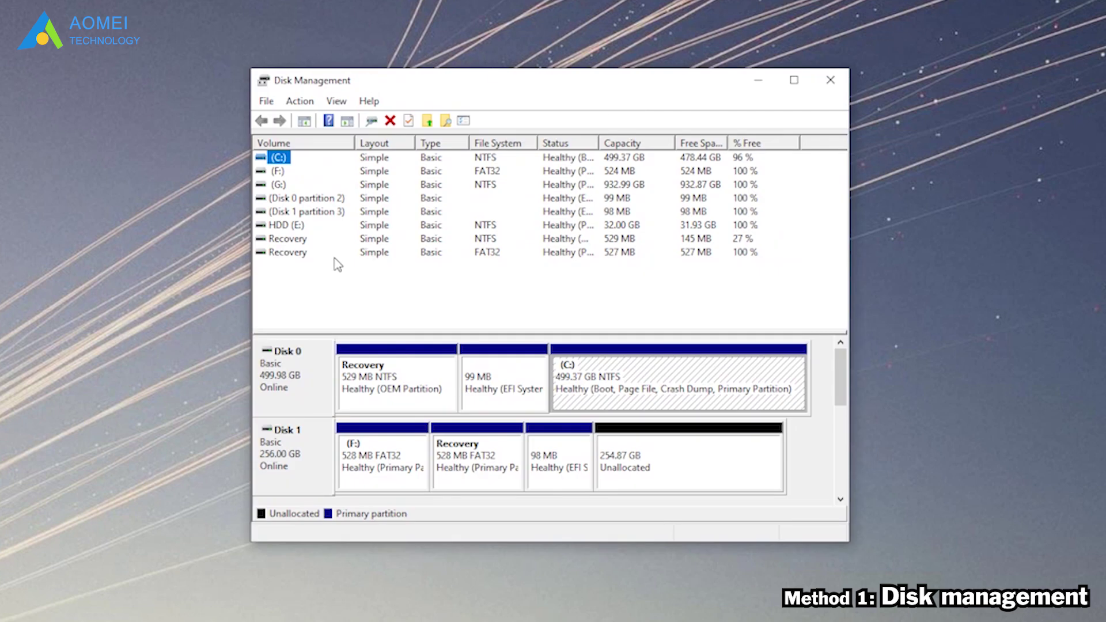
click(291, 226)
Step: Quick-format the 32 GB HDD (E:) volume as FAT32 and accept the data-erase warning
right_click(294, 228)
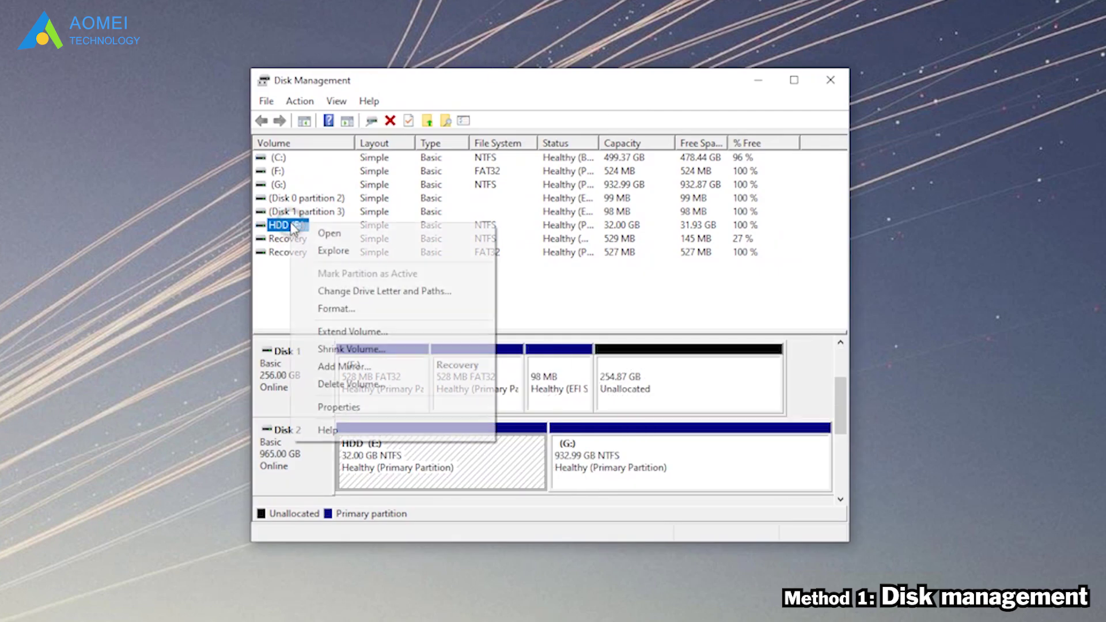
click(379, 317)
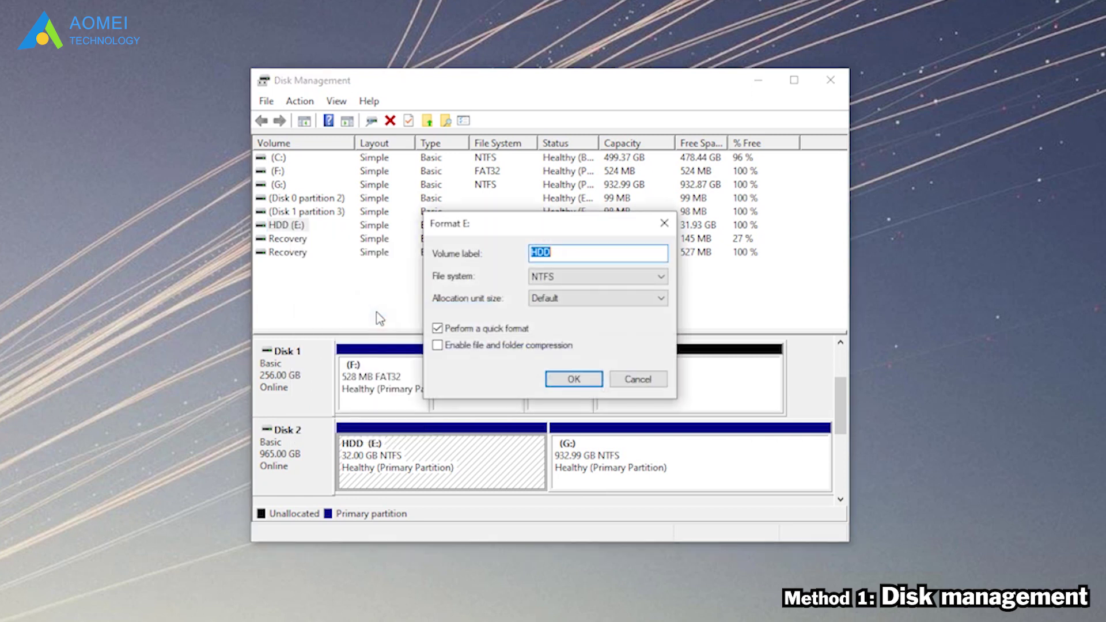
click(661, 277)
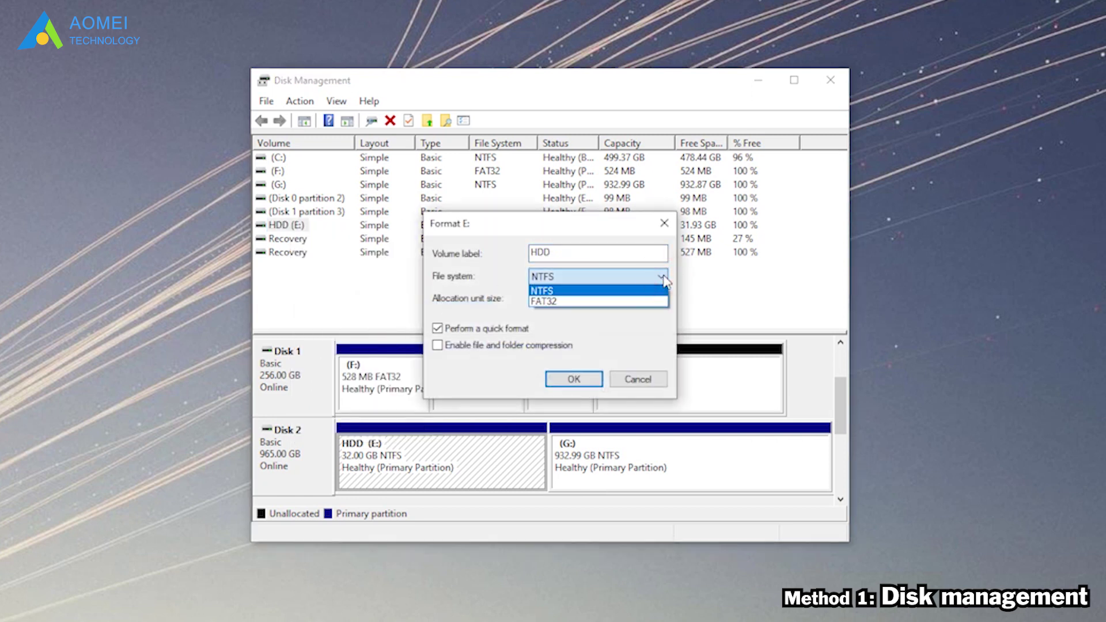
click(642, 301)
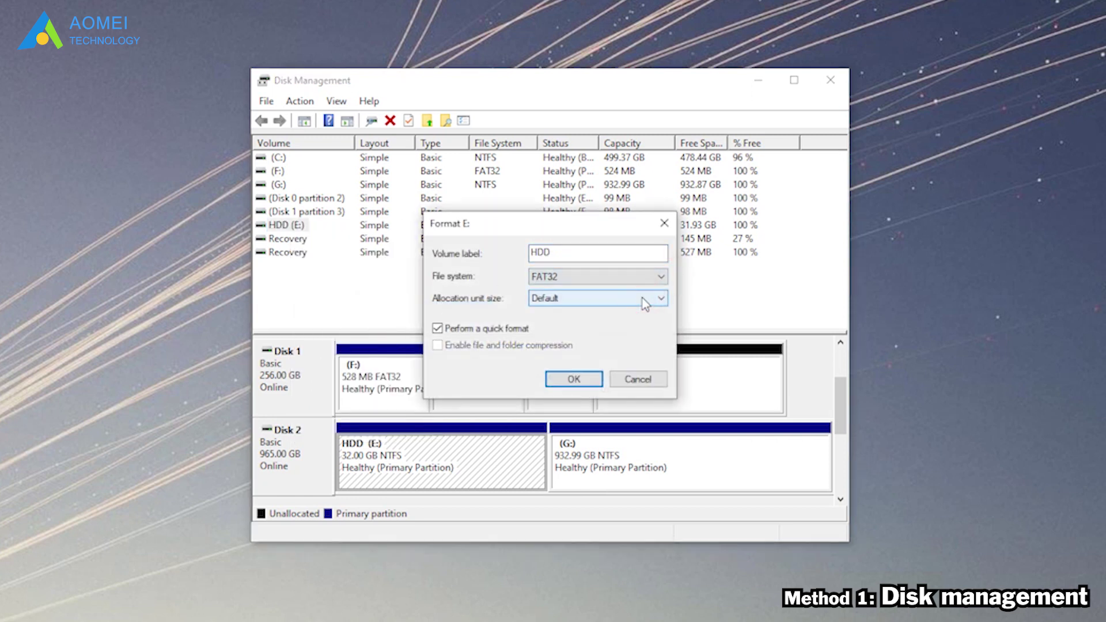
click(573, 379)
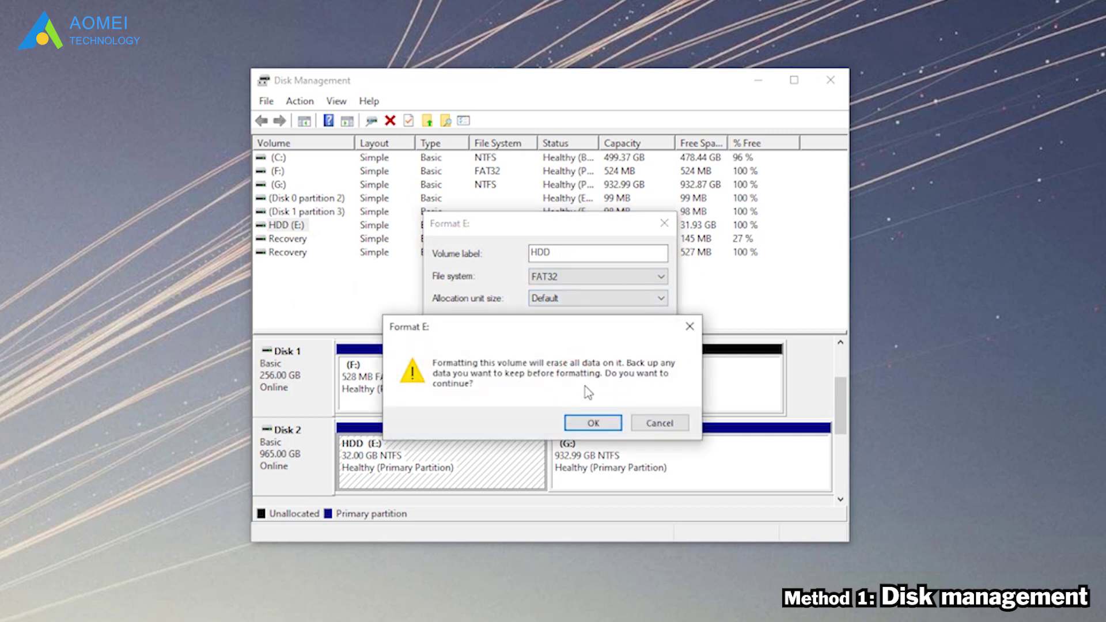
click(593, 424)
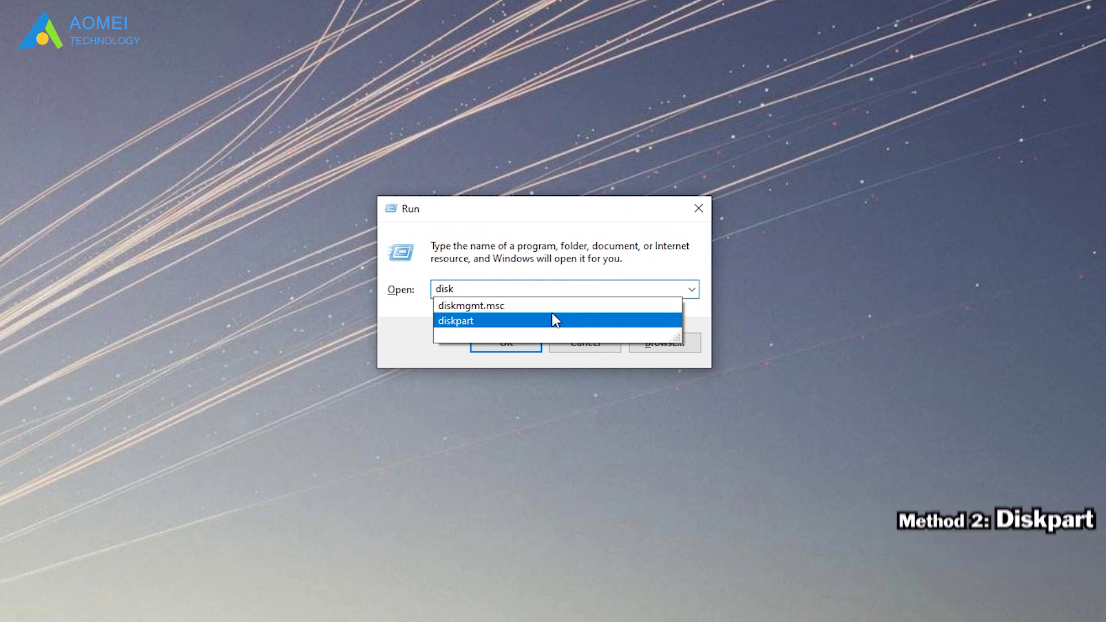
click(550, 318)
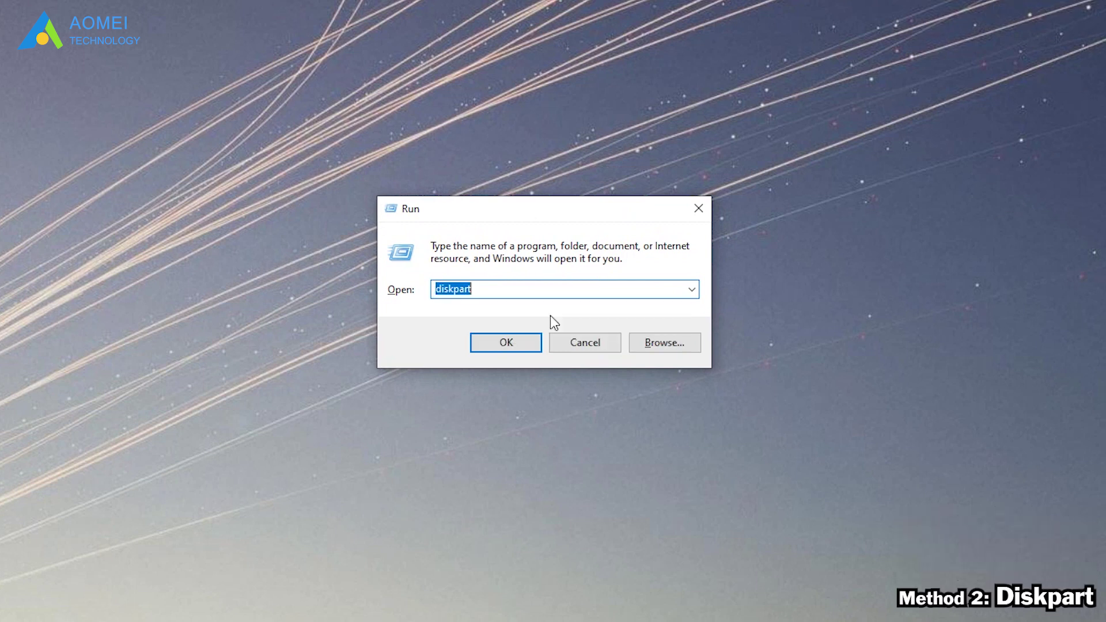
Step: Run diskpart from the Run dialog to open the DiskPart console
click(527, 295)
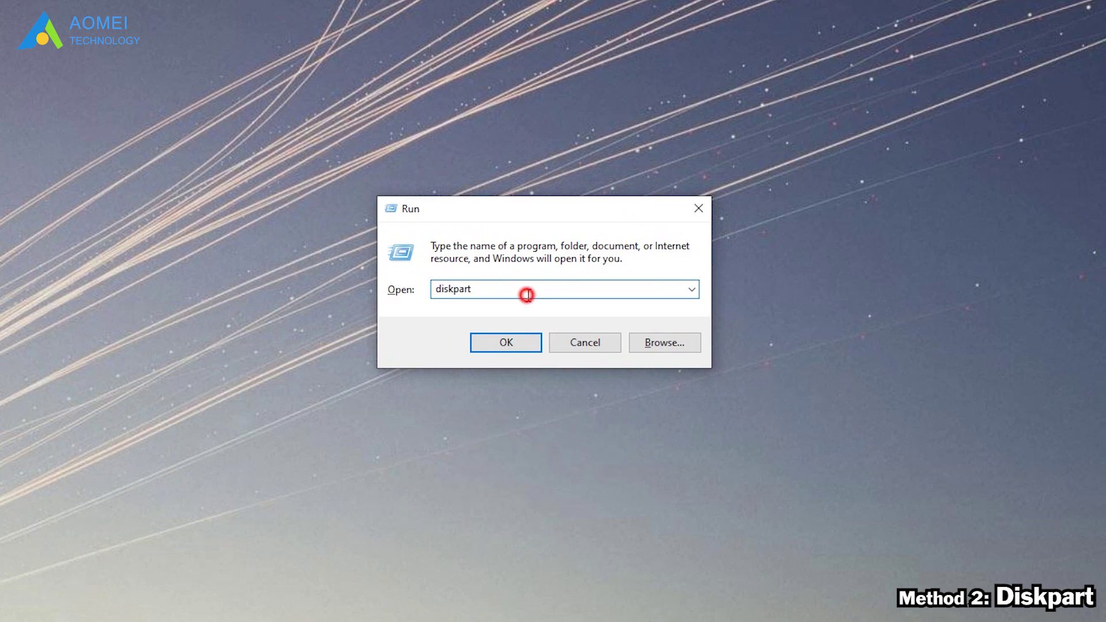
click(525, 347)
Step: Run 'list disk', 'select disk 1', 'list partition' and 'select partition 1' in DiskPart
text(li)
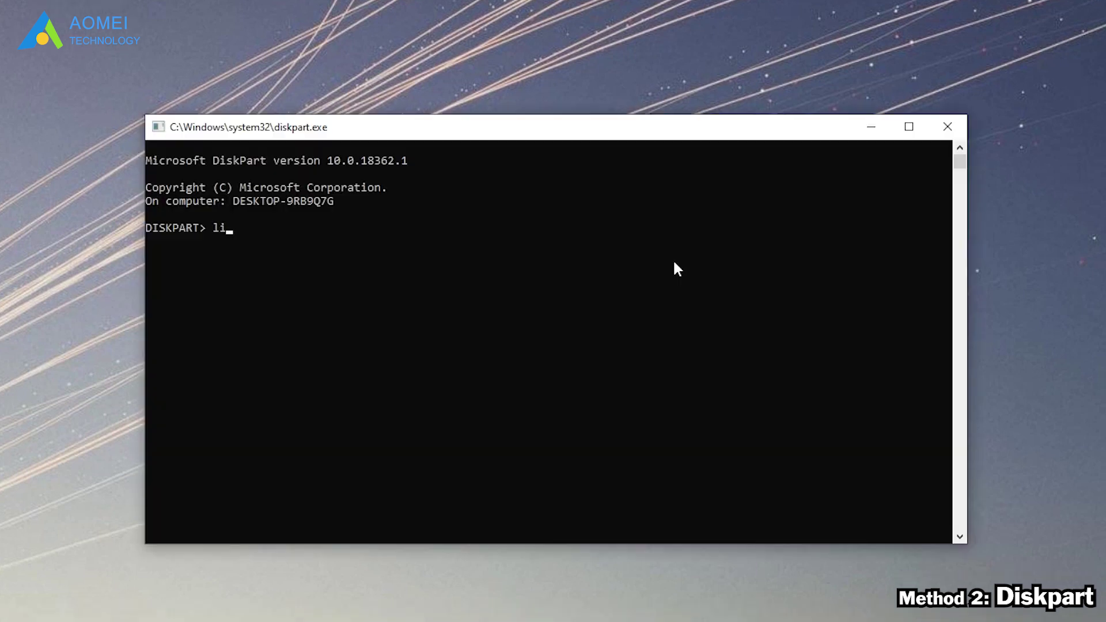
text(st disk)
key(Return)
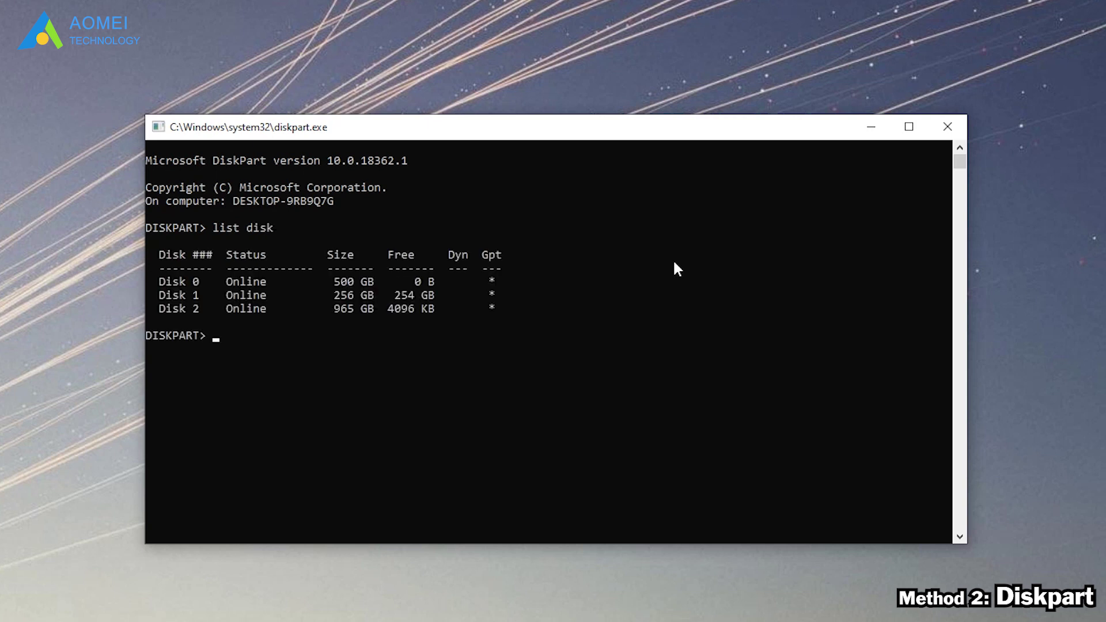
text(select disk 1)
key(Return)
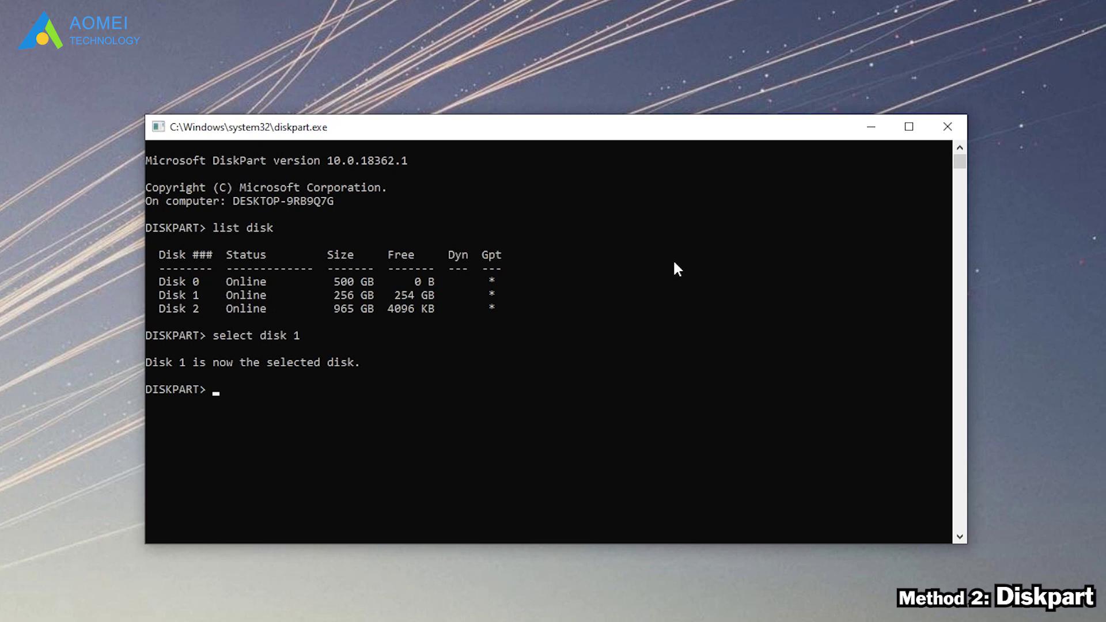
text(list partition)
key(Return)
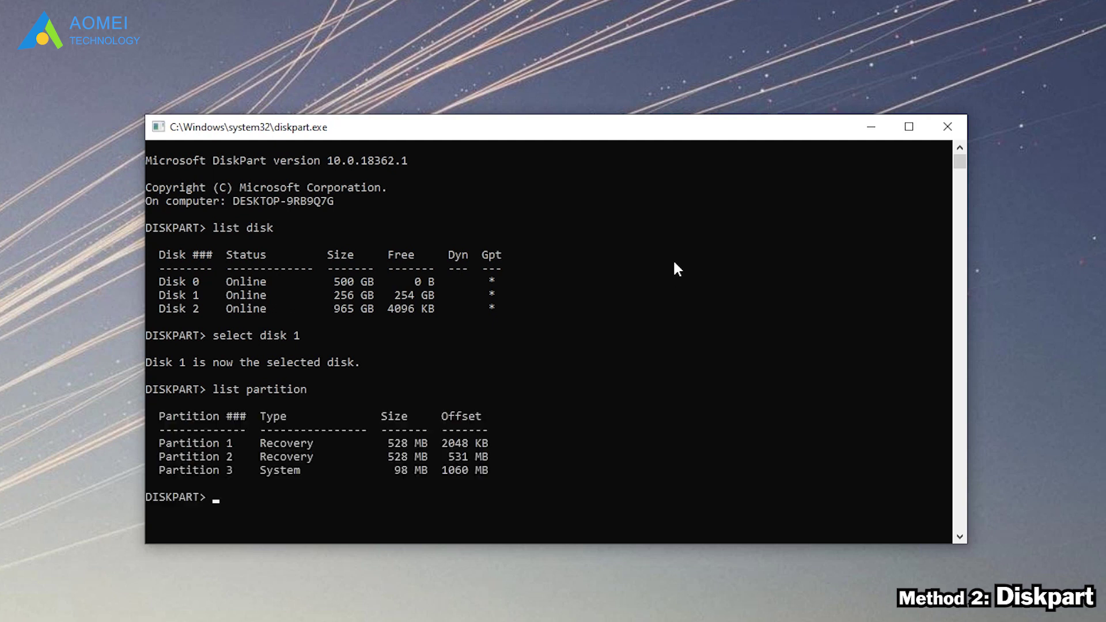
text(select partition 1)
key(Return)
Step: Run 'format fs=fat32 quick' on partition 1, then find the AOMEI Partition Assistant product page
text(for)
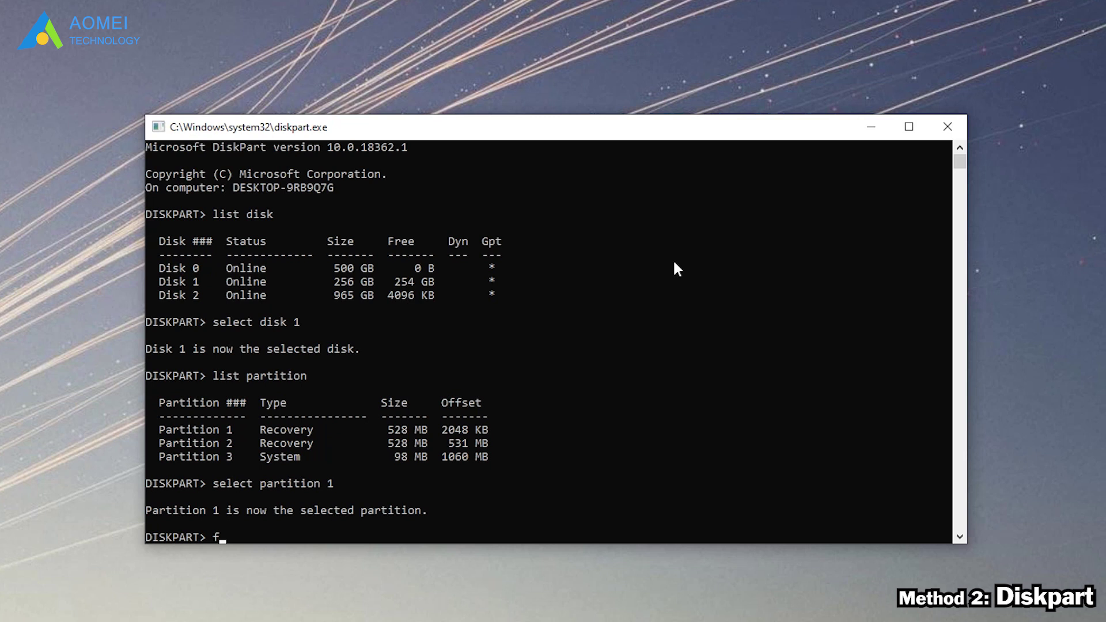
text(mat fs=fat32 quic)
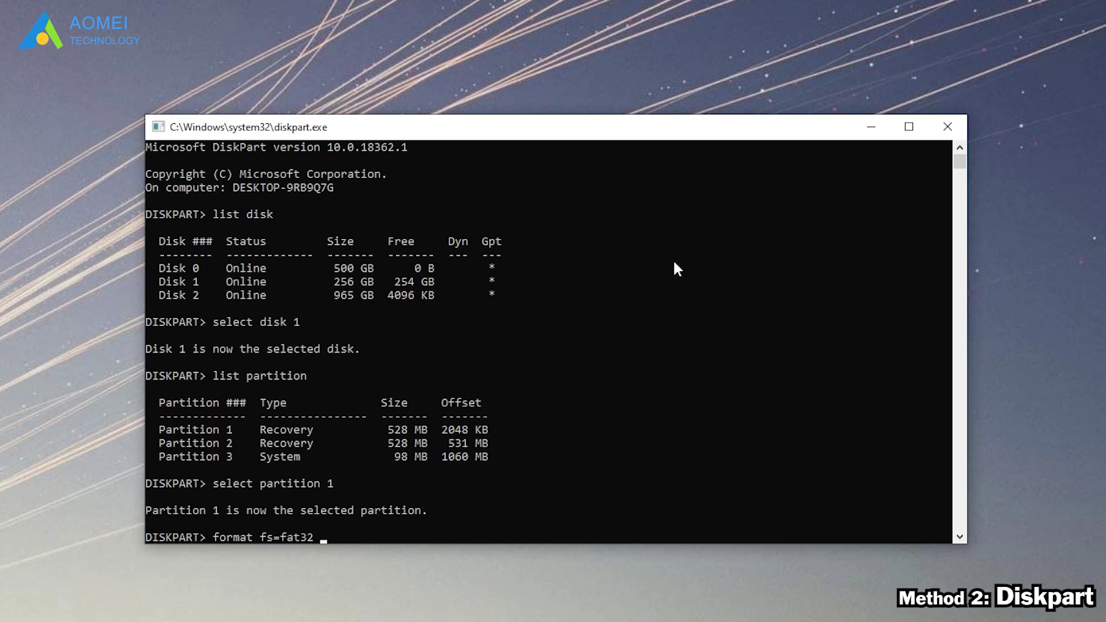
text(k)
key(Return)
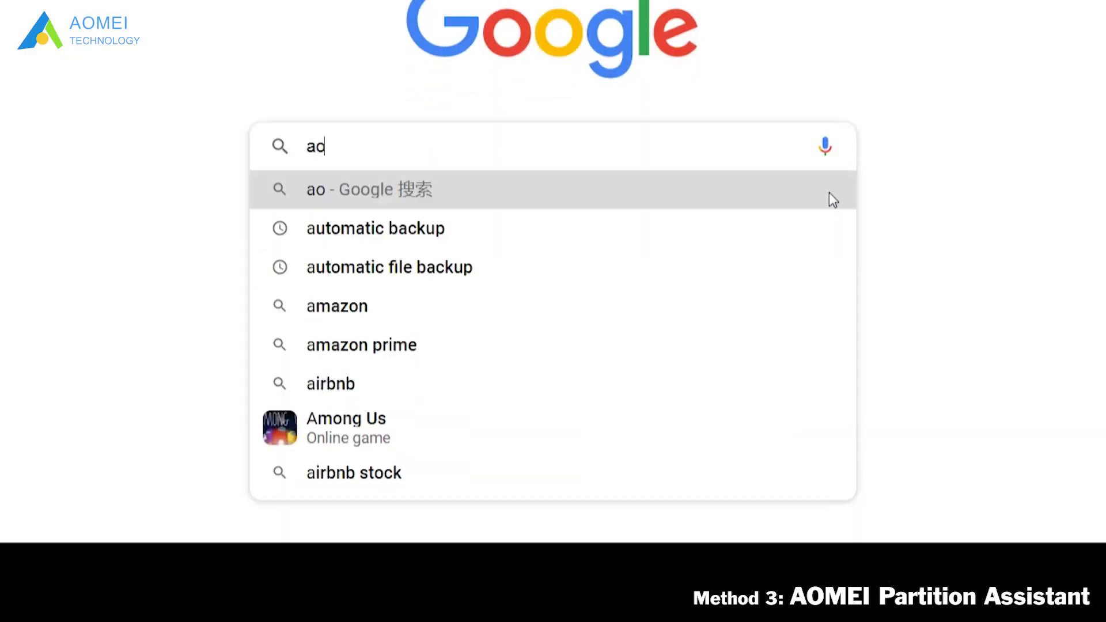
text(mei partition assistant)
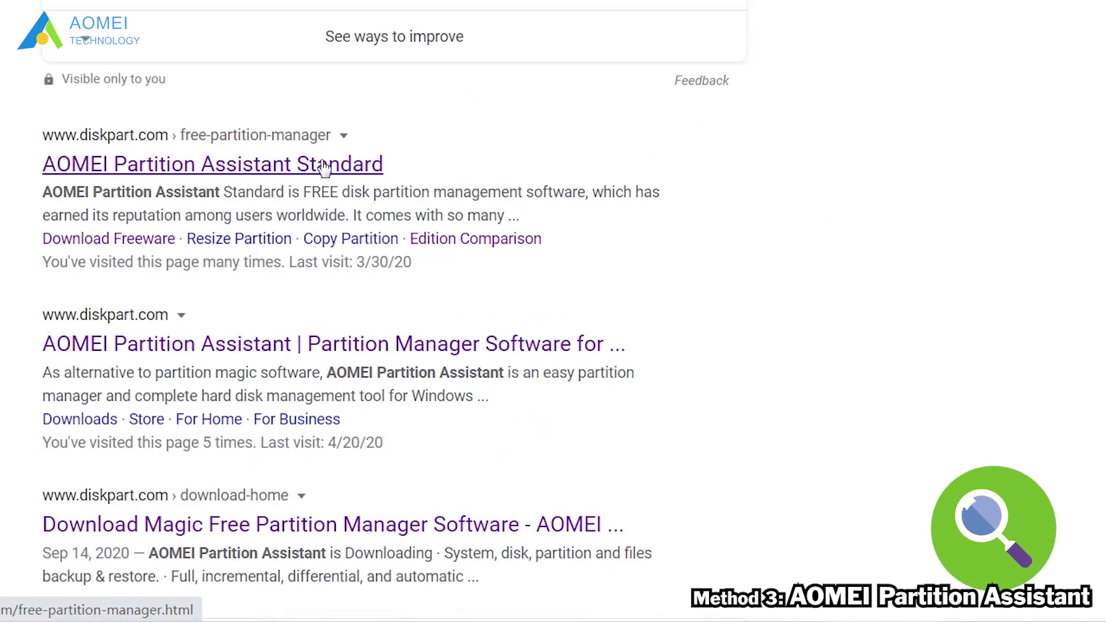
click(324, 167)
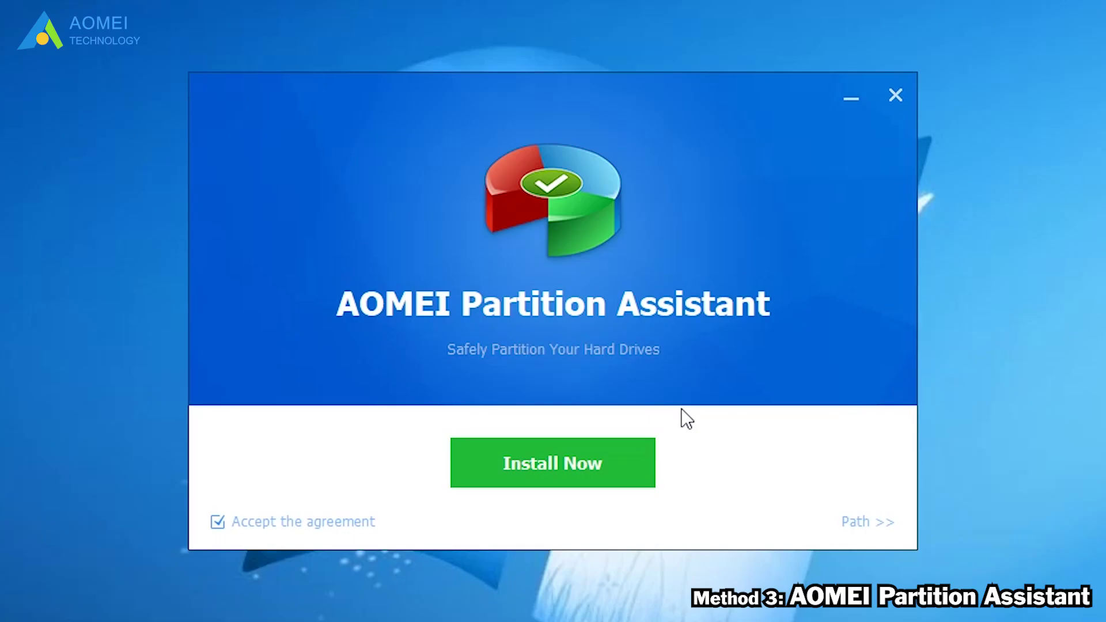
Step: Install AOMEI Partition Assistant and launch it from its desktop icon
click(597, 461)
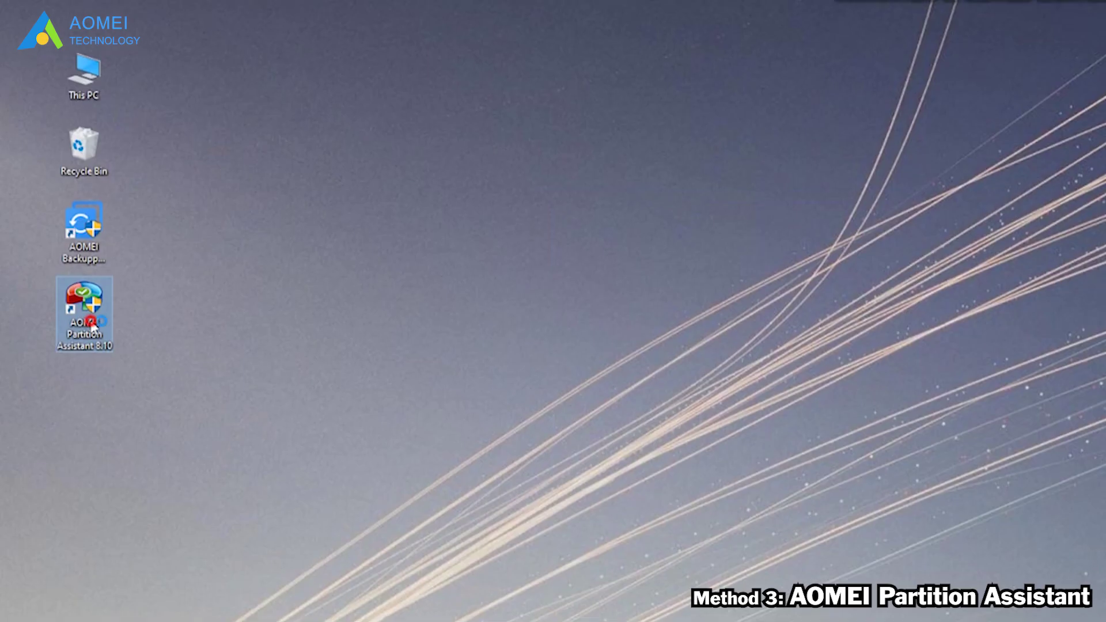
double_click(85, 309)
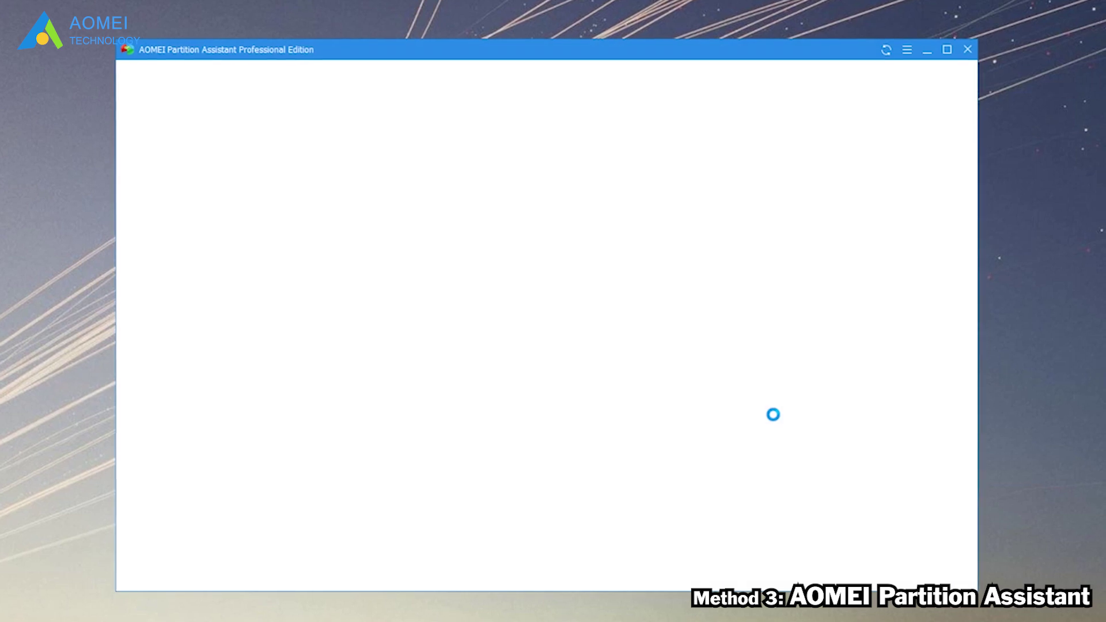
Step: Set up a Format Partition operation turning Disk 2's 528 MB Recovery partition into FAT32
click(412, 374)
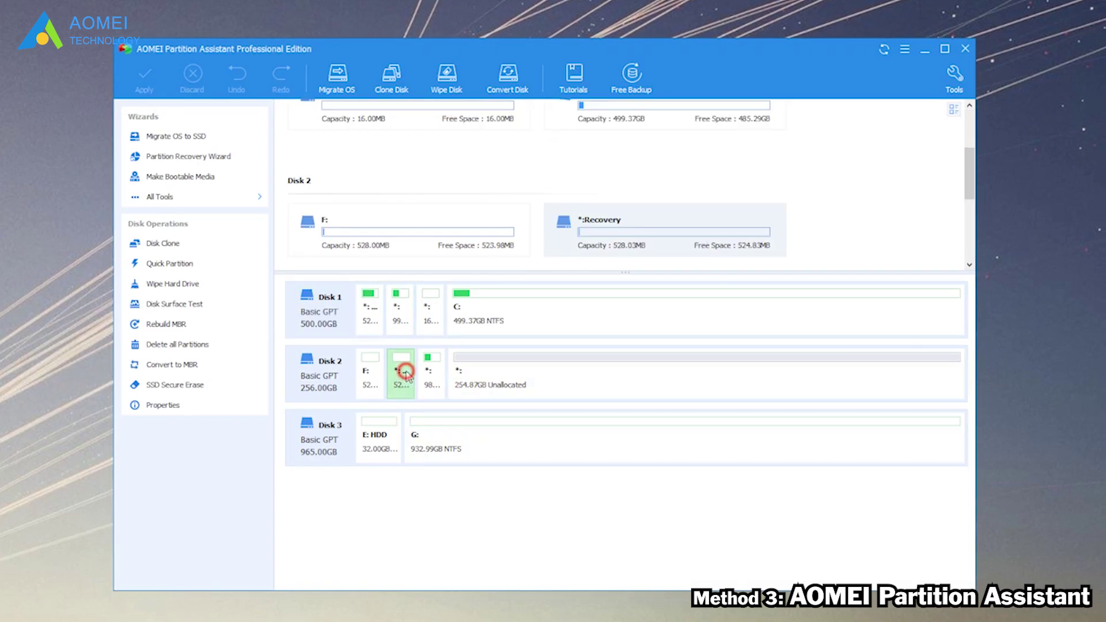
right_click(408, 373)
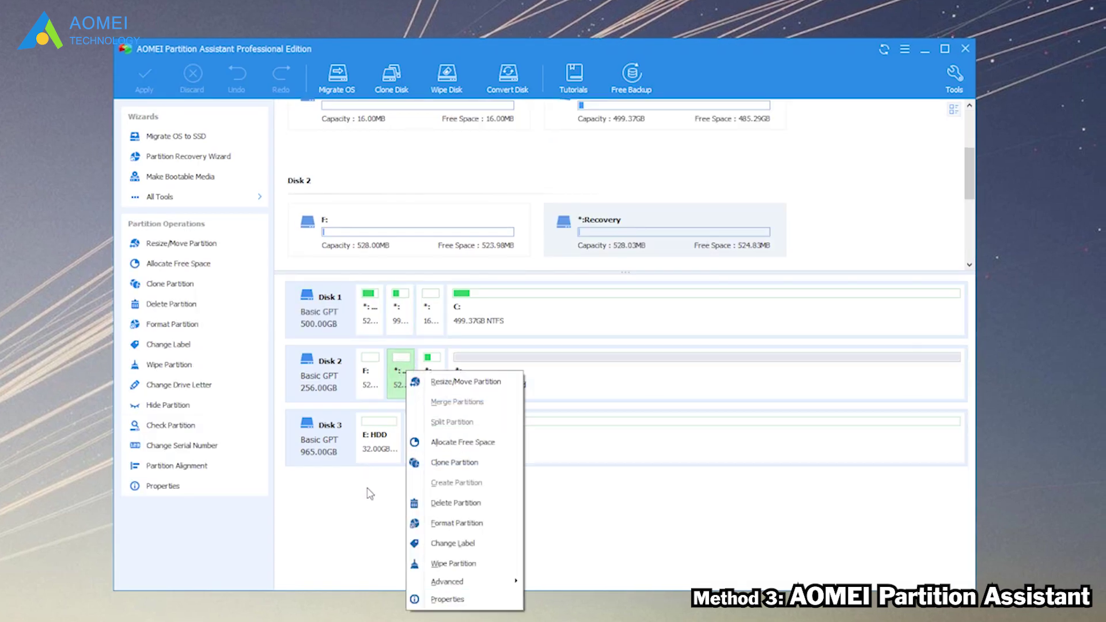
click(499, 524)
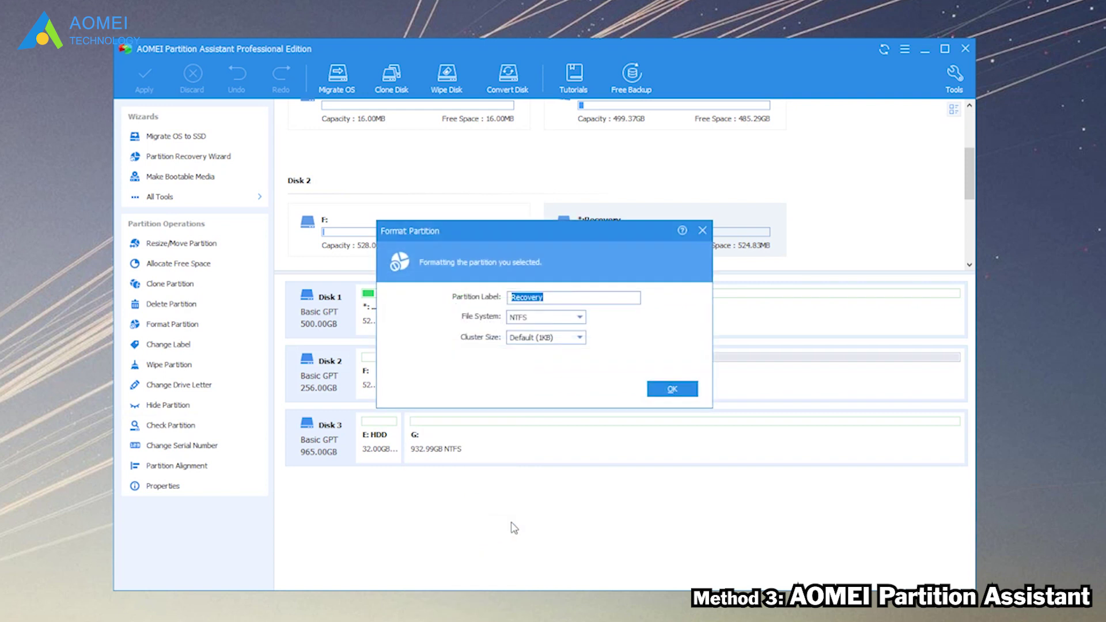
click(580, 317)
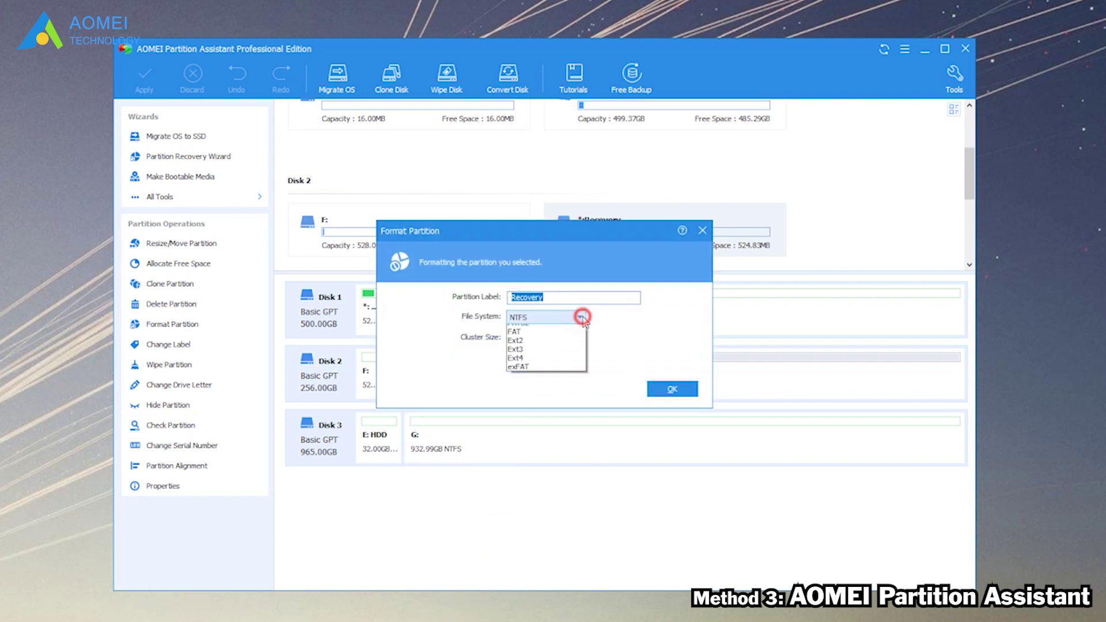
click(577, 340)
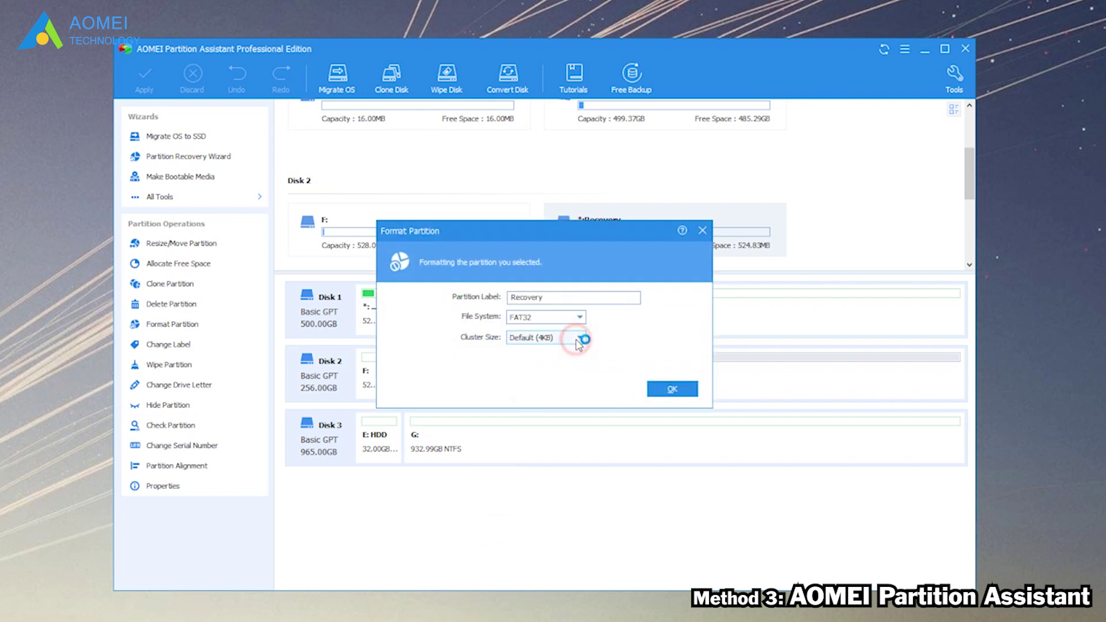
click(673, 390)
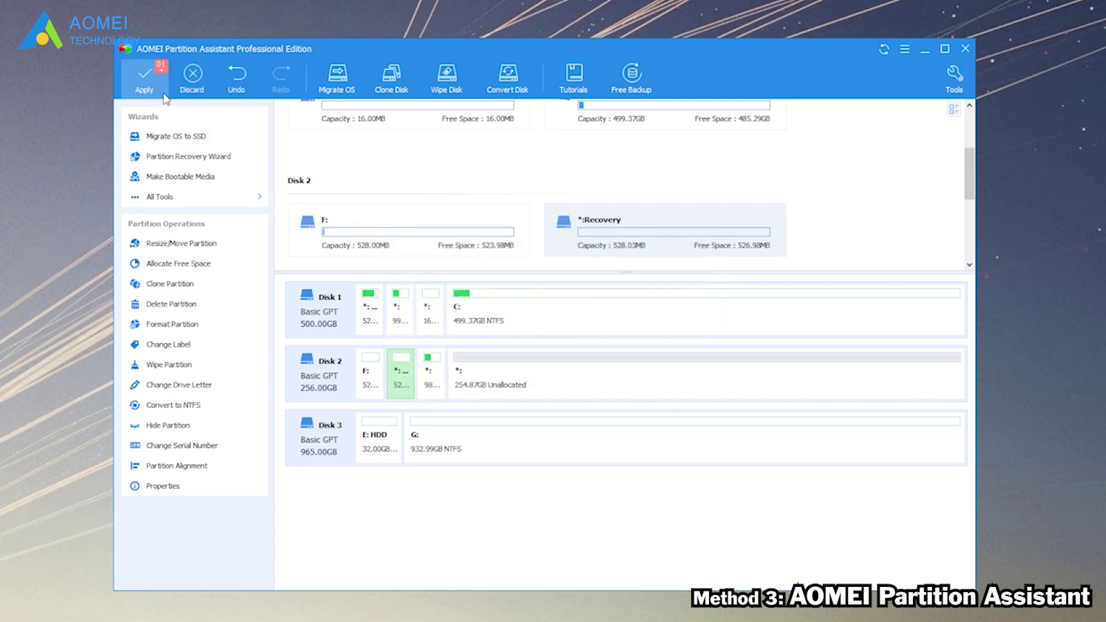
Step: Apply the queued FAT32 format of the 528 MB Recovery partition and confirm its completion
click(148, 77)
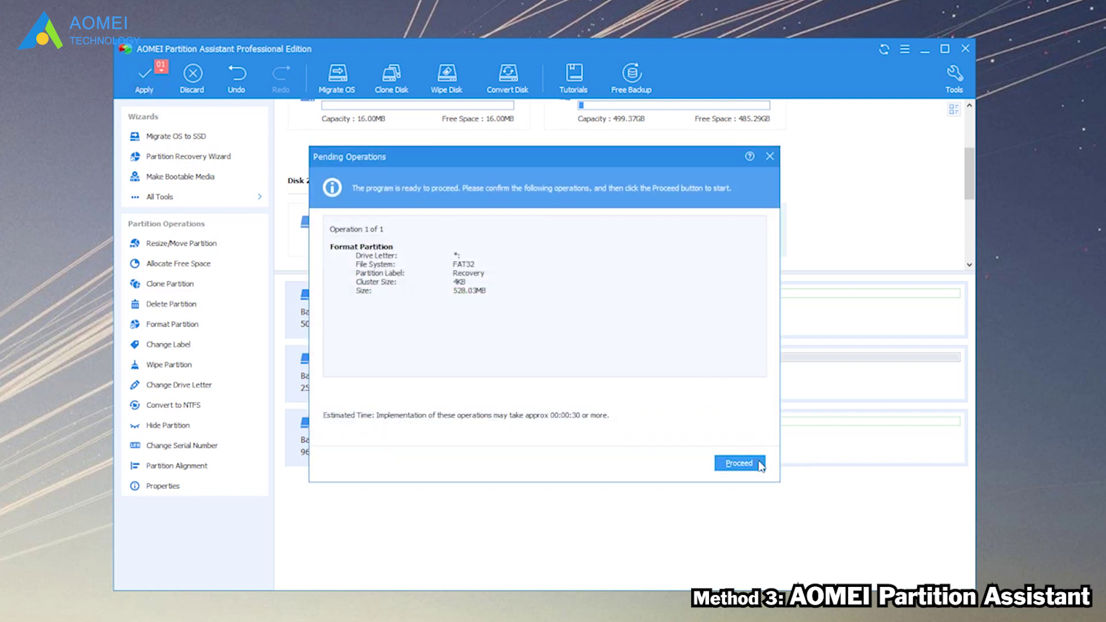
click(760, 465)
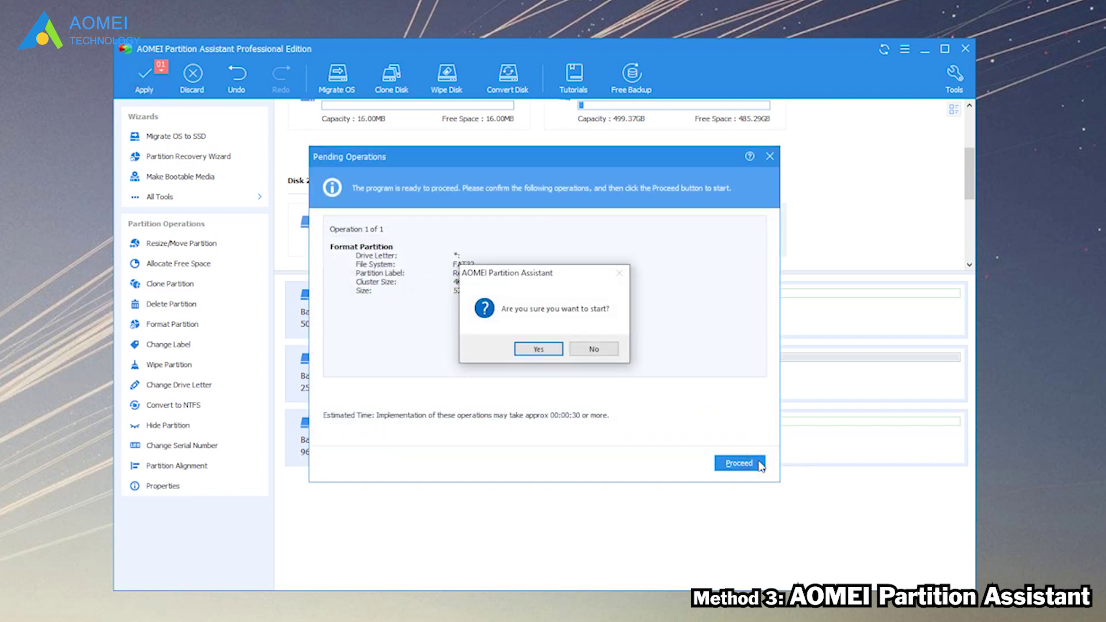
click(530, 350)
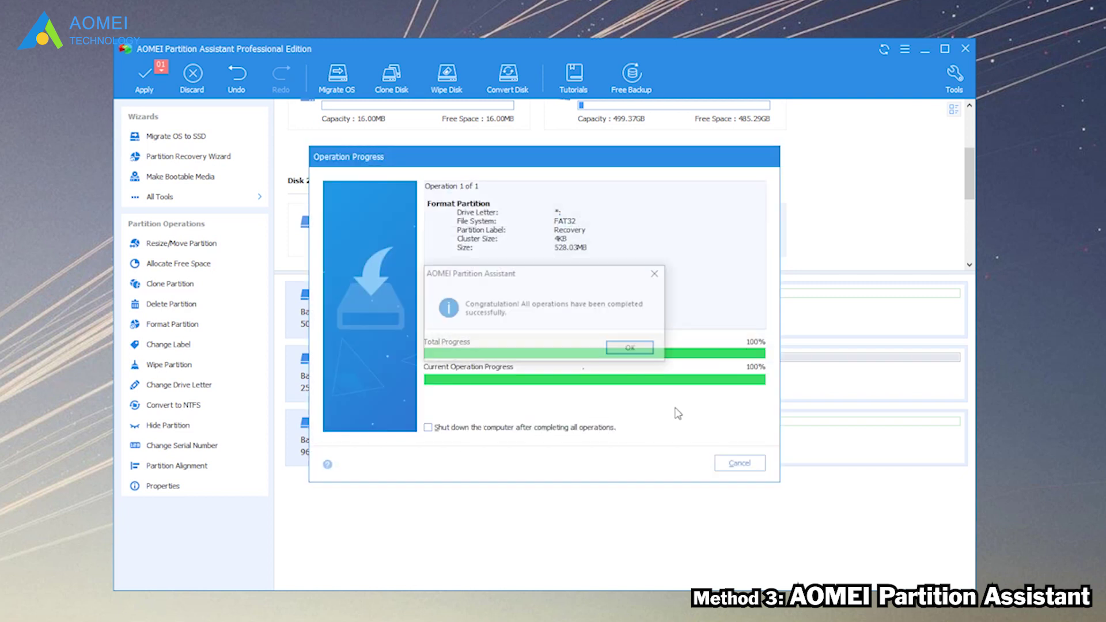
click(650, 350)
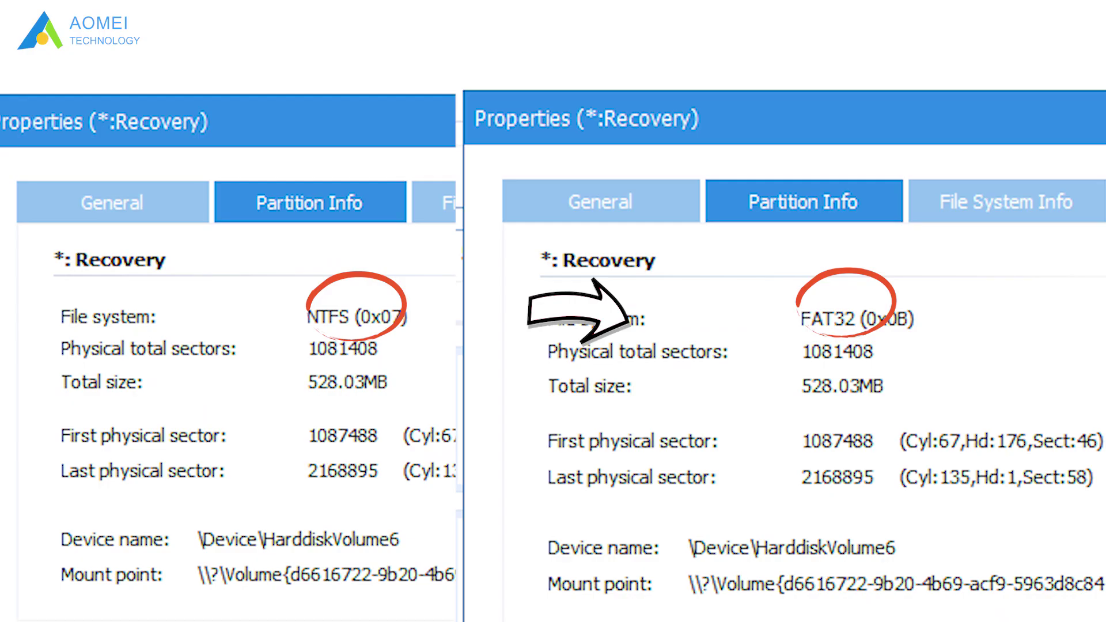